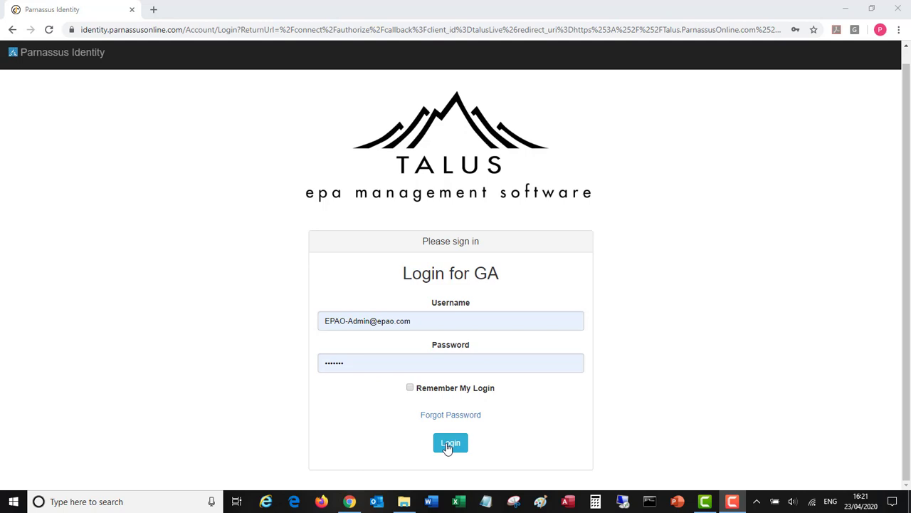
Sign in as the EPAO administrator and open the first apprentice's assessment record from the Requires Final IQA list
{"action": "left_click", "coordinate": [449, 444]}
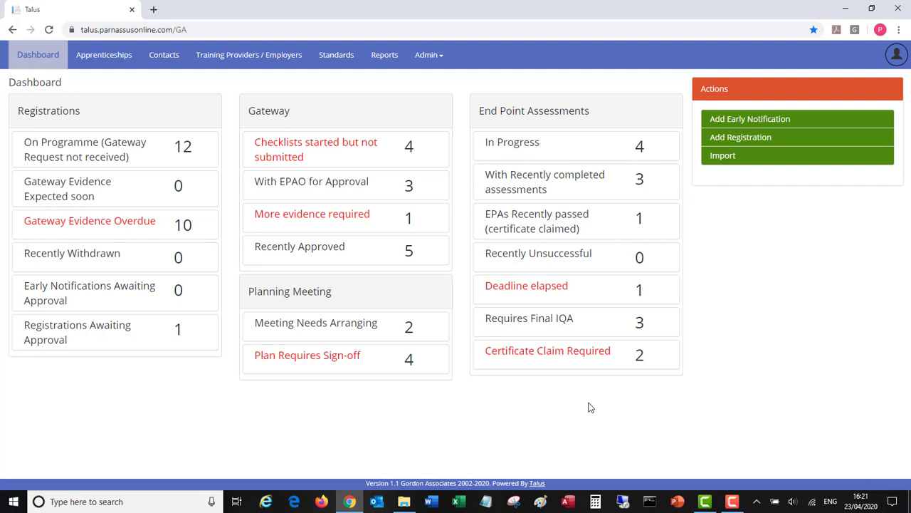
{"action": "left_click", "coordinate": [545, 323]}
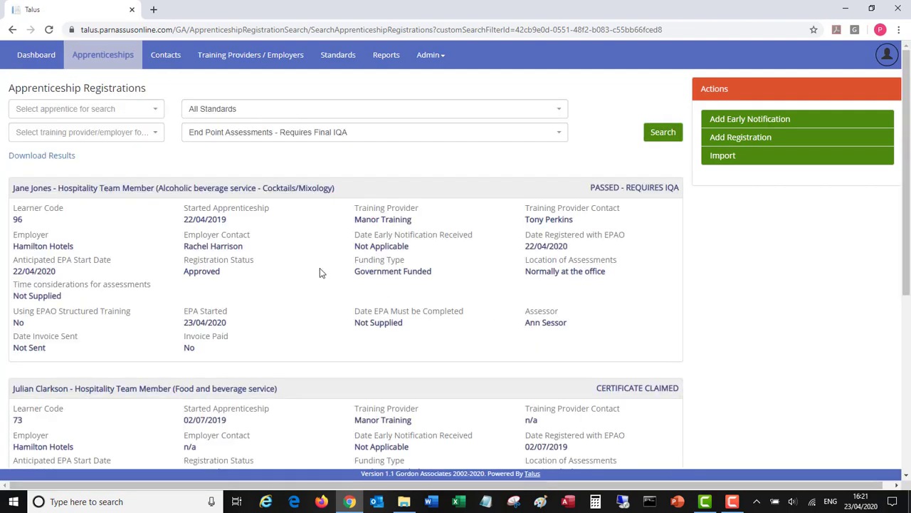
{"action": "left_click", "coordinate": [114, 189]}
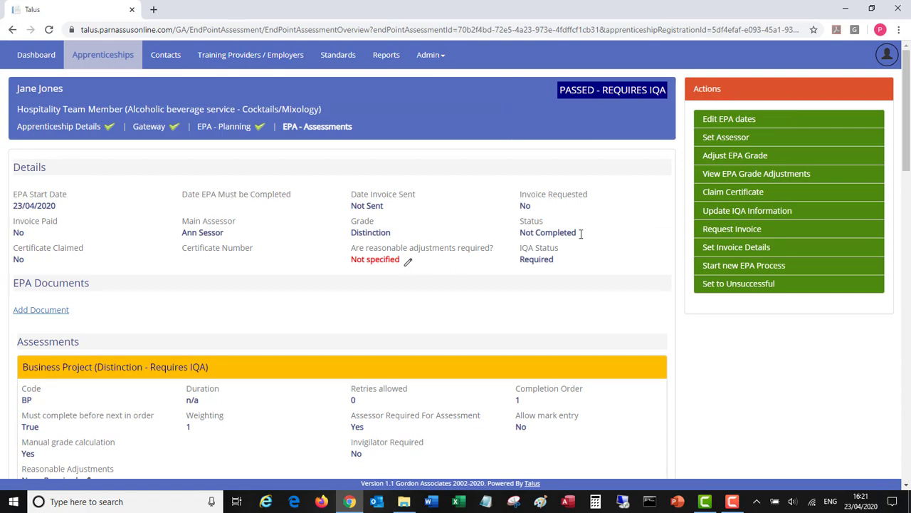
{"action": "scroll", "coordinate": [907, 155], "scroll_direction": "down", "scroll_amount": 1}
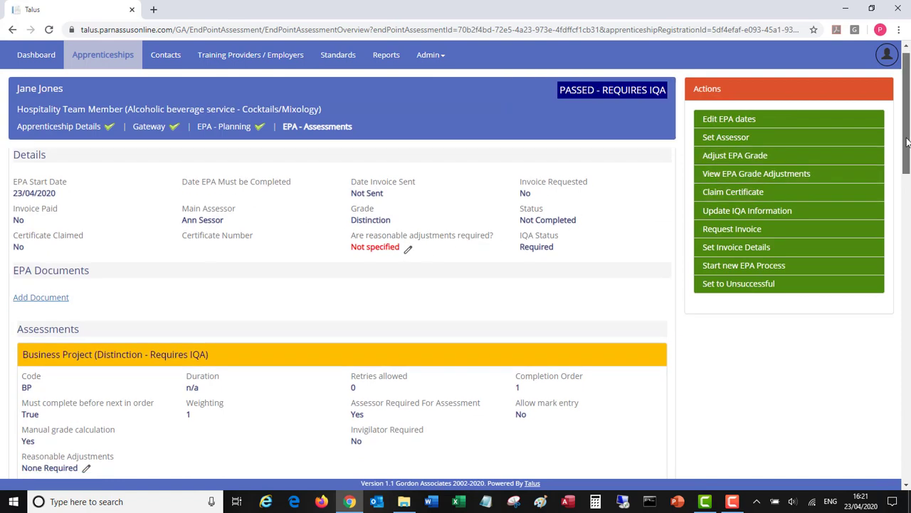
{"action": "left_click_drag", "start_coordinate": [907, 155], "coordinate": [909, 118]}
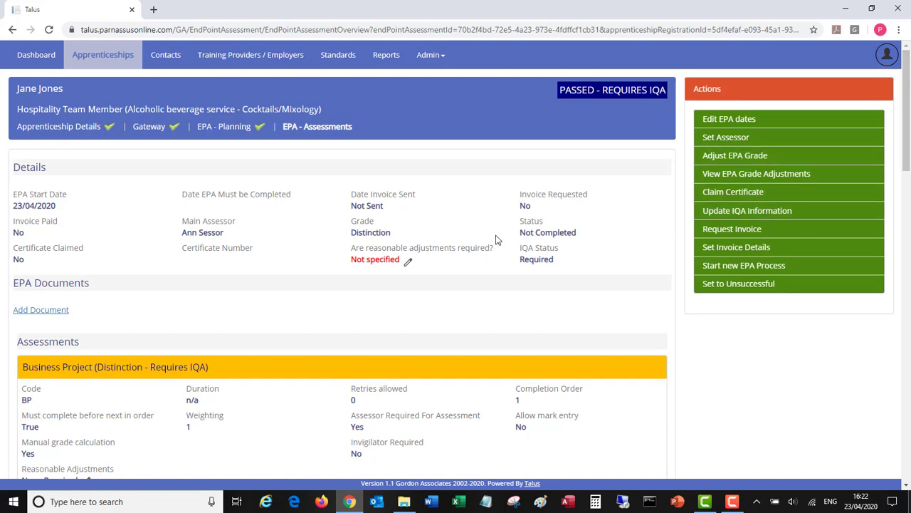
Check the IQA assignment on the Business Project result without changing it
{"action": "scroll", "coordinate": [469, 317], "scroll_direction": "down", "scroll_amount": 3}
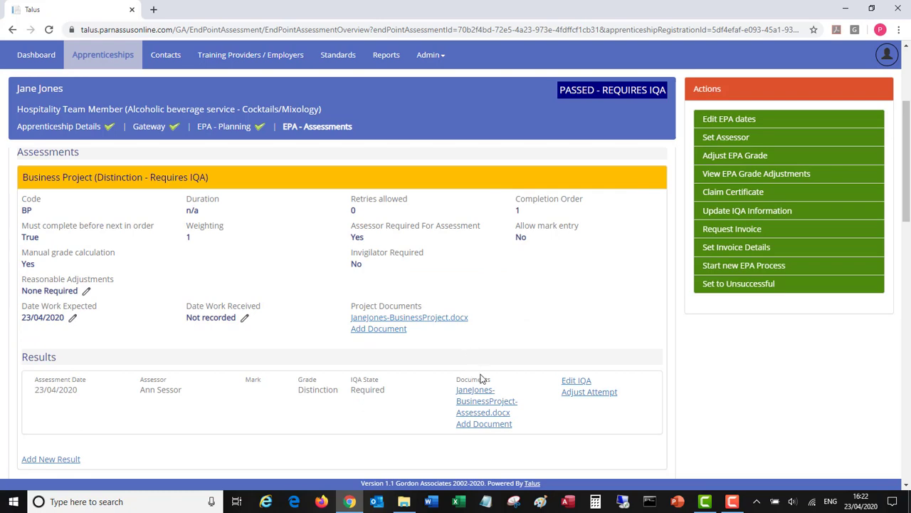
{"action": "left_click", "coordinate": [574, 384]}
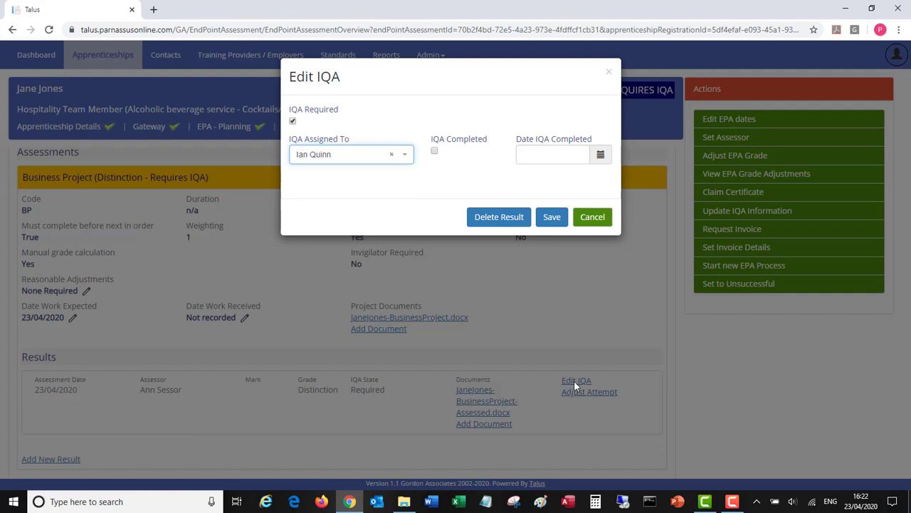
{"action": "left_click", "coordinate": [597, 222]}
Assign the IQA of the Professional Discussion result to the available internal quality assurer and save
{"action": "left_click_drag", "start_coordinate": [909, 221], "coordinate": [905, 397]}
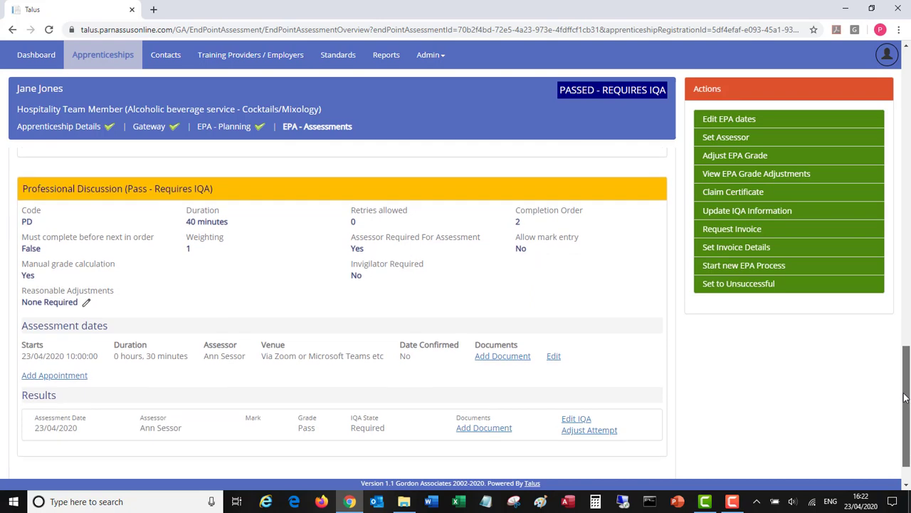
{"action": "left_click", "coordinate": [577, 419]}
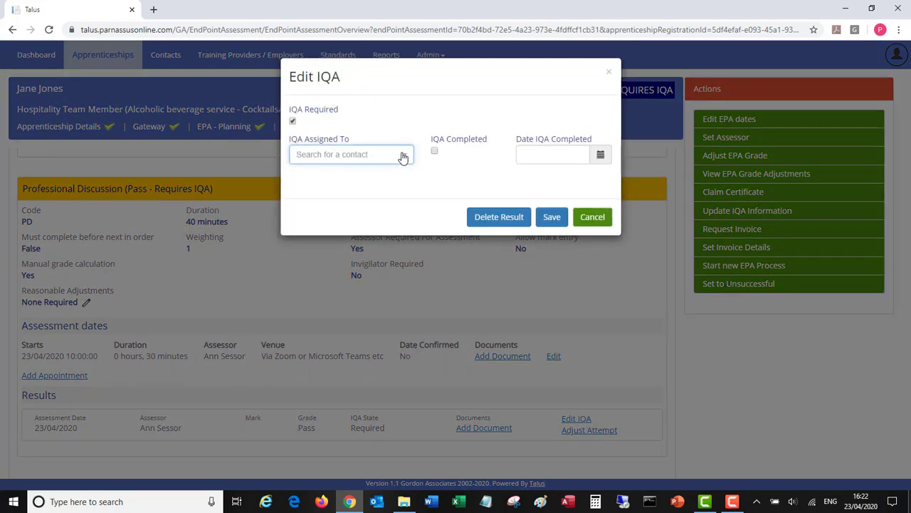
{"action": "left_click", "coordinate": [403, 156]}
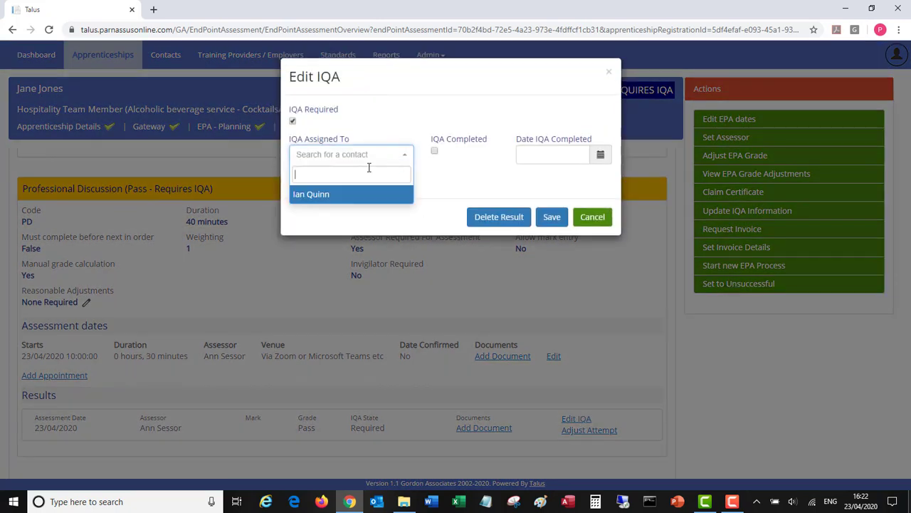
{"action": "left_click", "coordinate": [316, 194]}
{"action": "left_click", "coordinate": [552, 220]}
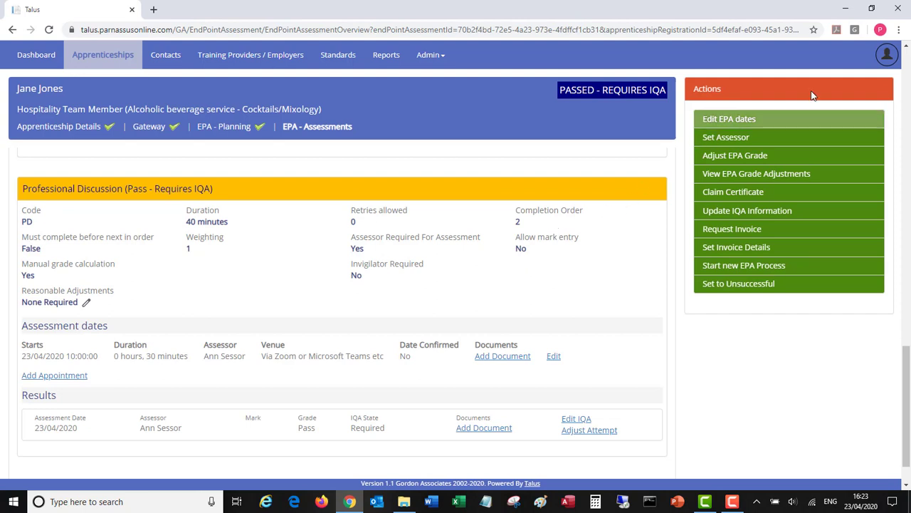
Log out and sign back in with the internal quality assurer's saved username and password
{"action": "left_click", "coordinate": [886, 57]}
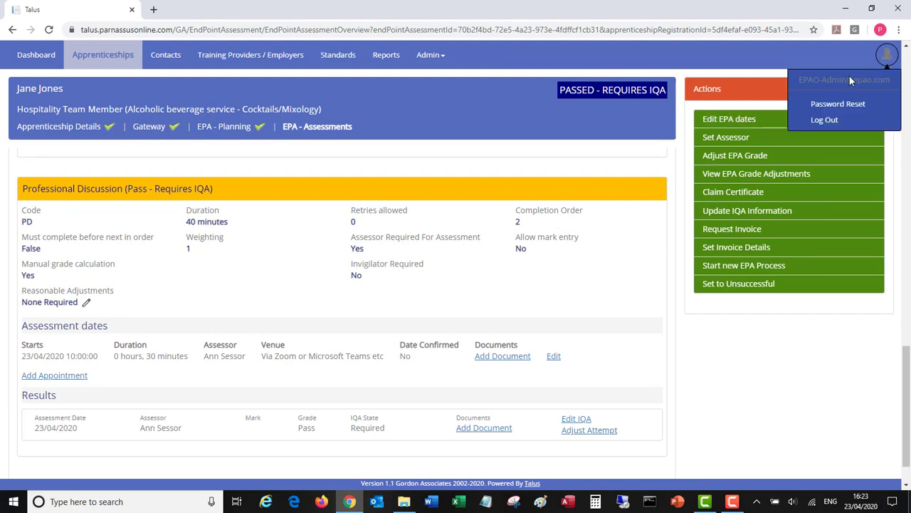
{"action": "left_click", "coordinate": [823, 120]}
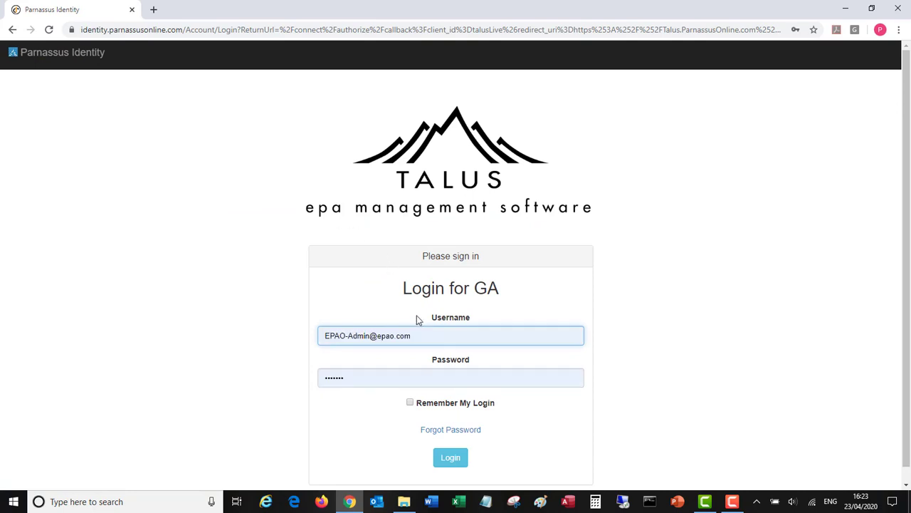
{"action": "left_click", "coordinate": [429, 337]}
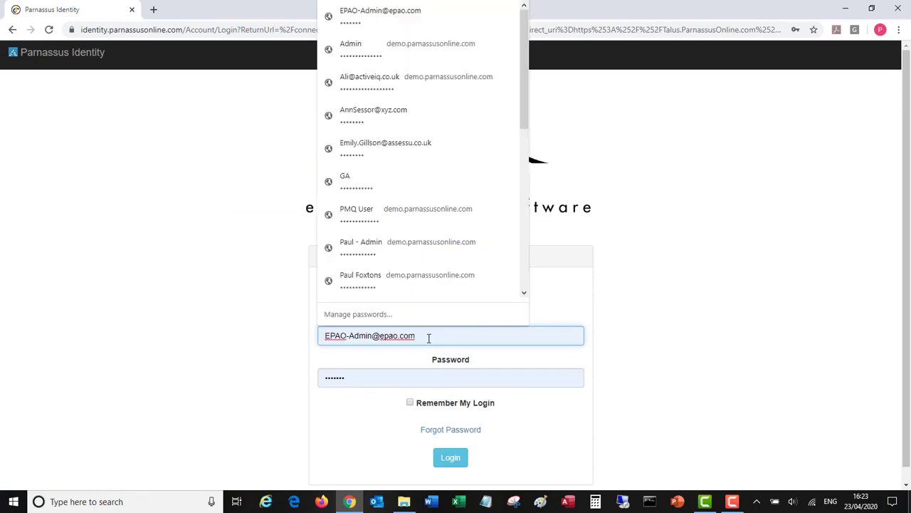
{"action": "scroll", "coordinate": [423, 240], "scroll_direction": "down", "scroll_amount": 3}
{"action": "left_click", "coordinate": [411, 231]}
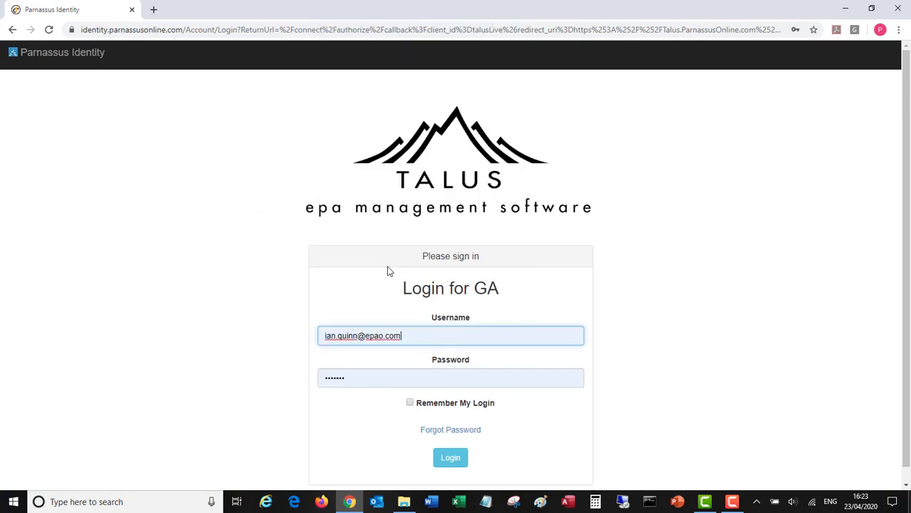
{"action": "left_click", "coordinate": [450, 458]}
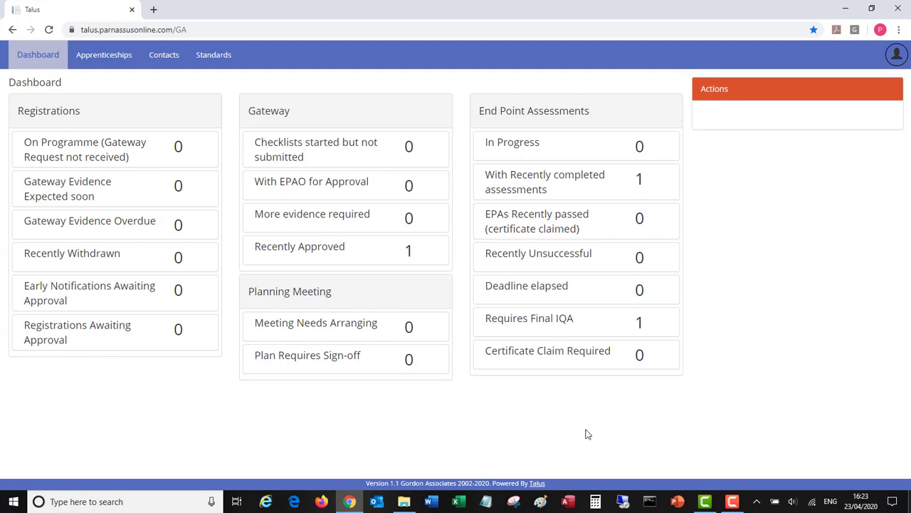
Open the apprentice listed under Requires Final IQA and go to the Business Project assessment
{"action": "left_click", "coordinate": [546, 324]}
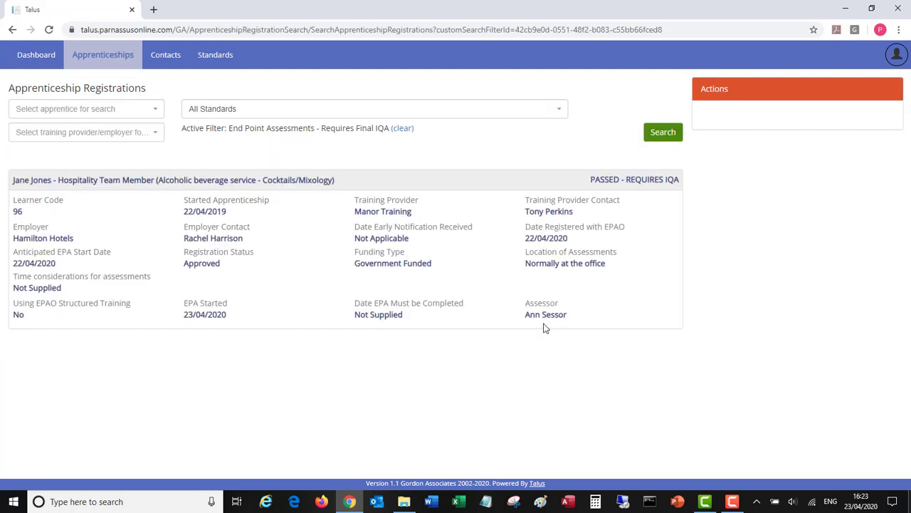
{"action": "left_click", "coordinate": [166, 182]}
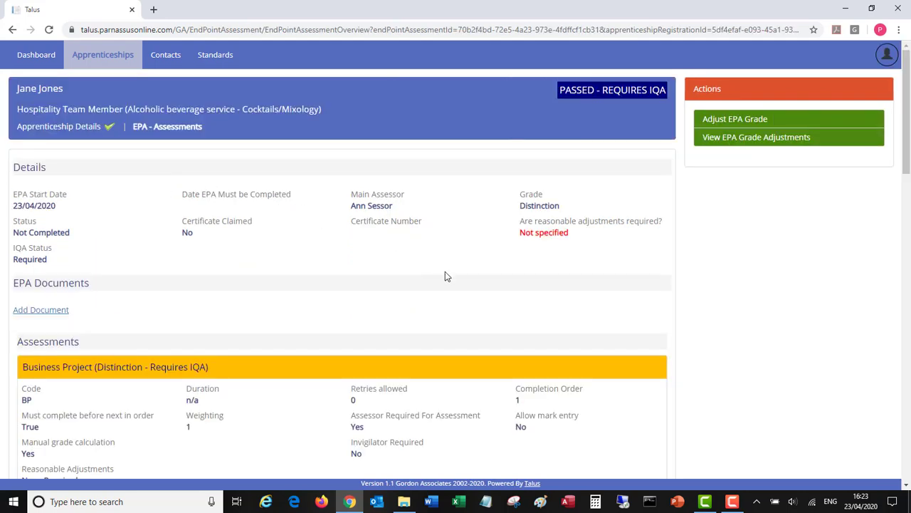
{"action": "scroll", "coordinate": [473, 274], "scroll_direction": "down", "scroll_amount": 3}
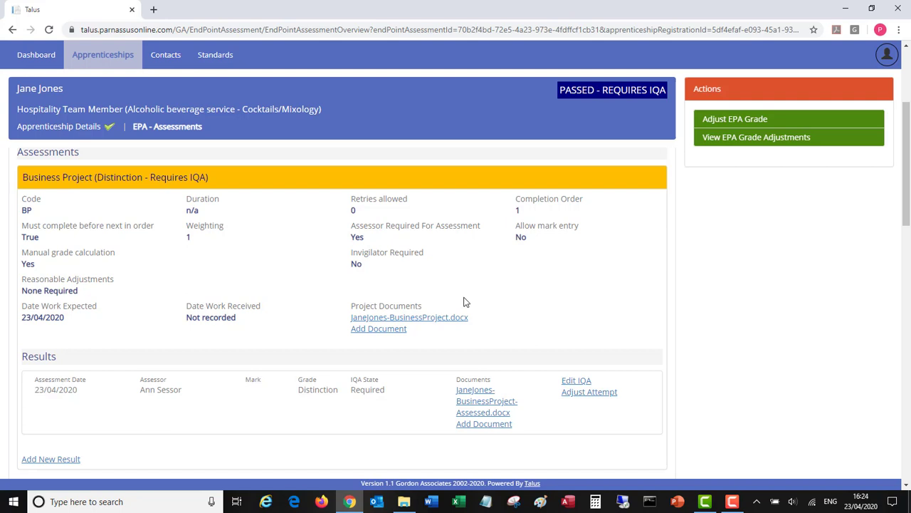
Open the apprentice's submitted Business Project document in Word, look through it and close it
{"action": "left_click", "coordinate": [390, 322]}
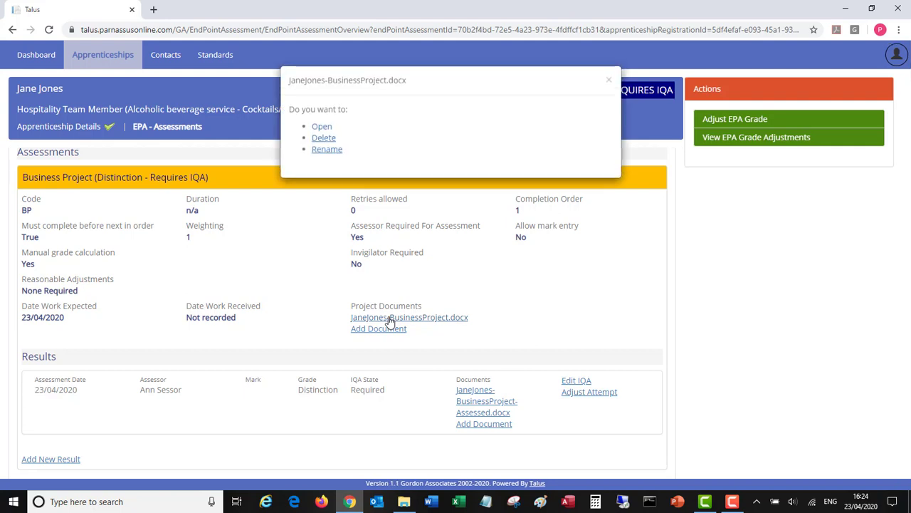
{"action": "left_click", "coordinate": [322, 127]}
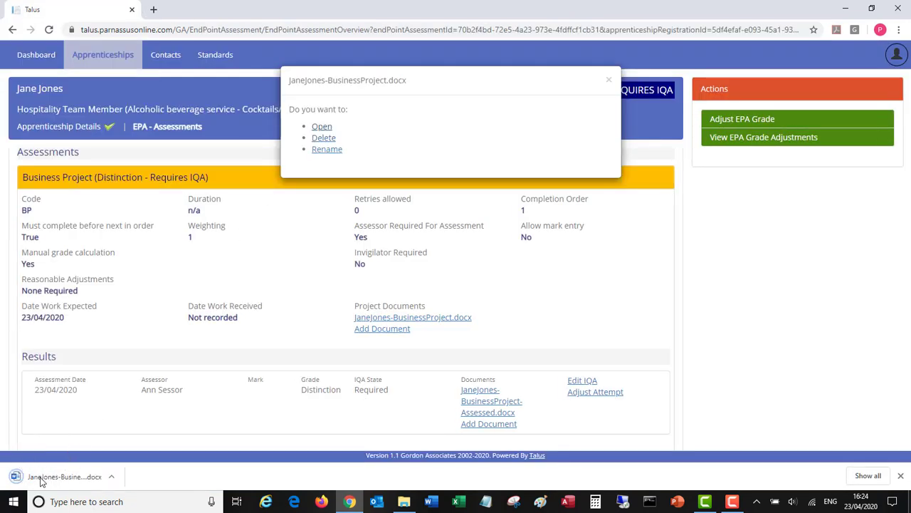
{"action": "left_click", "coordinate": [43, 477]}
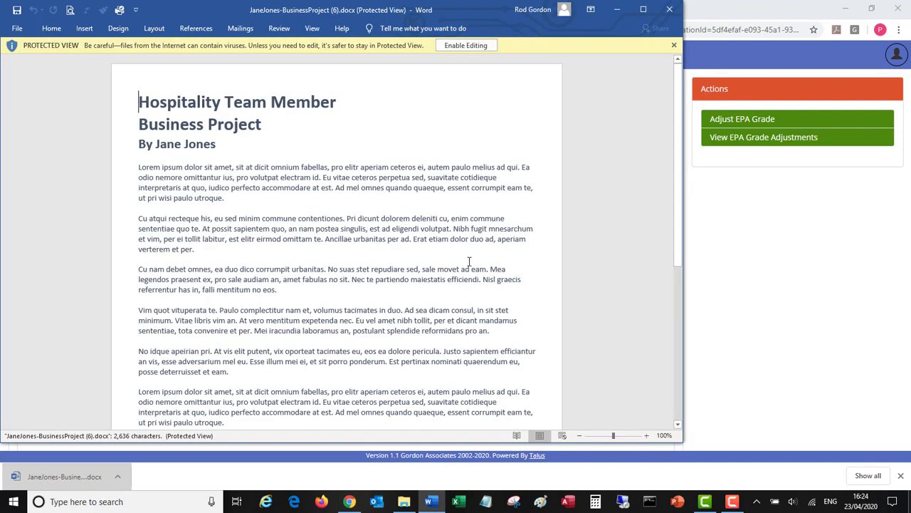
{"action": "scroll", "coordinate": [469, 262], "scroll_direction": "down", "scroll_amount": 10}
{"action": "scroll", "coordinate": [469, 262], "scroll_direction": "up", "scroll_amount": 10}
{"action": "left_click", "coordinate": [670, 9]}
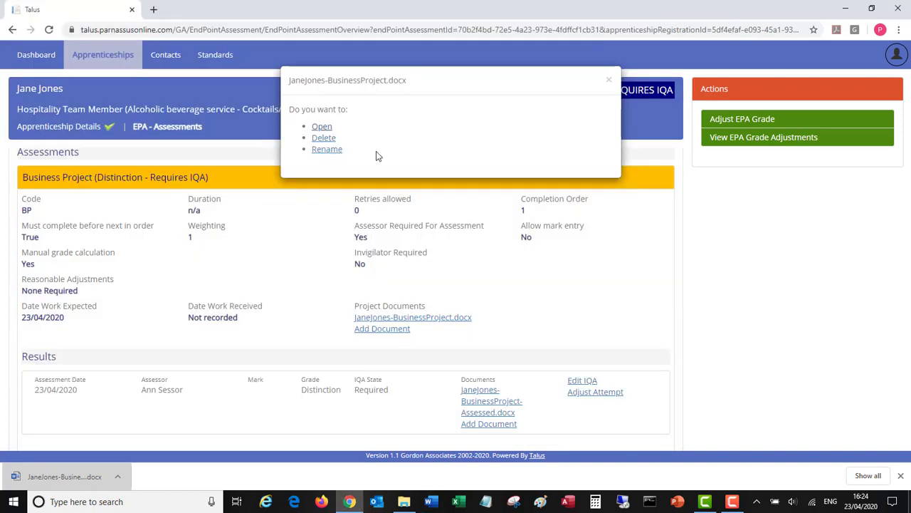
{"action": "left_click", "coordinate": [609, 79]}
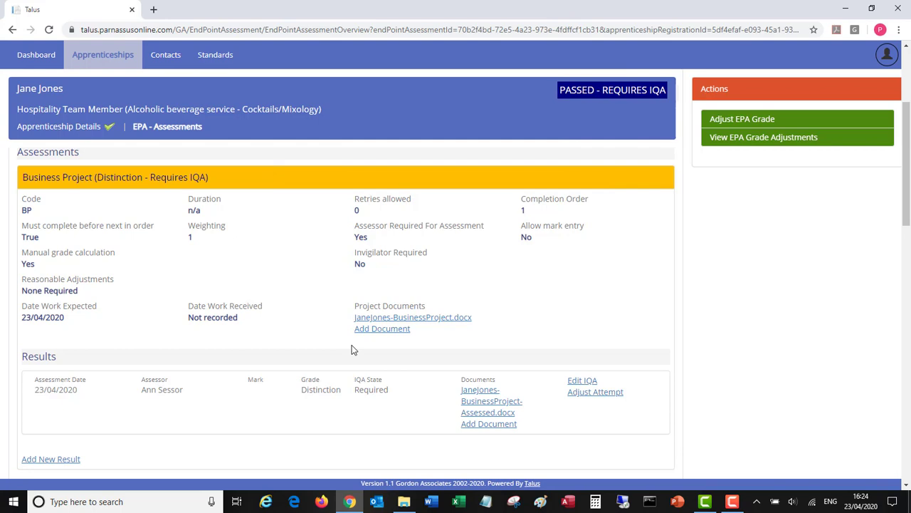
Open the assessed version of the Business Project document in Word, review the assessor's comments and close it
{"action": "left_click", "coordinate": [477, 403]}
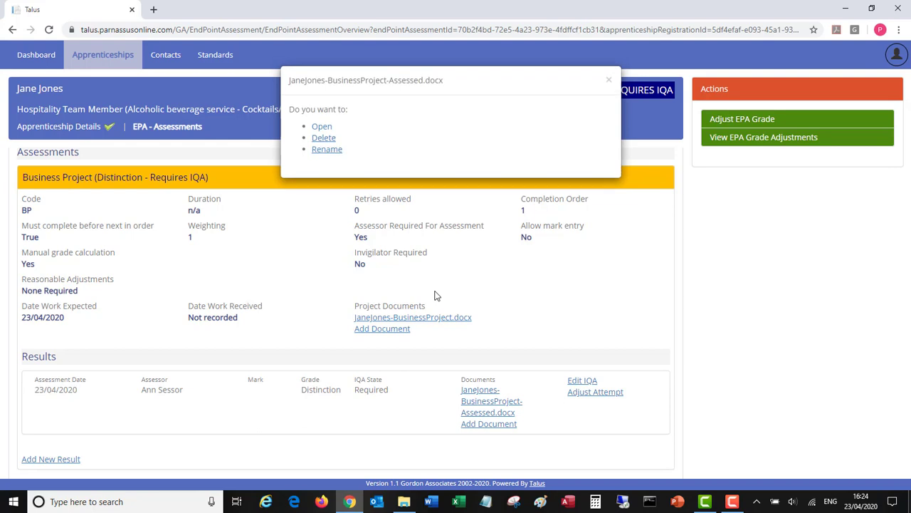
{"action": "left_click", "coordinate": [317, 128]}
{"action": "left_click", "coordinate": [46, 481]}
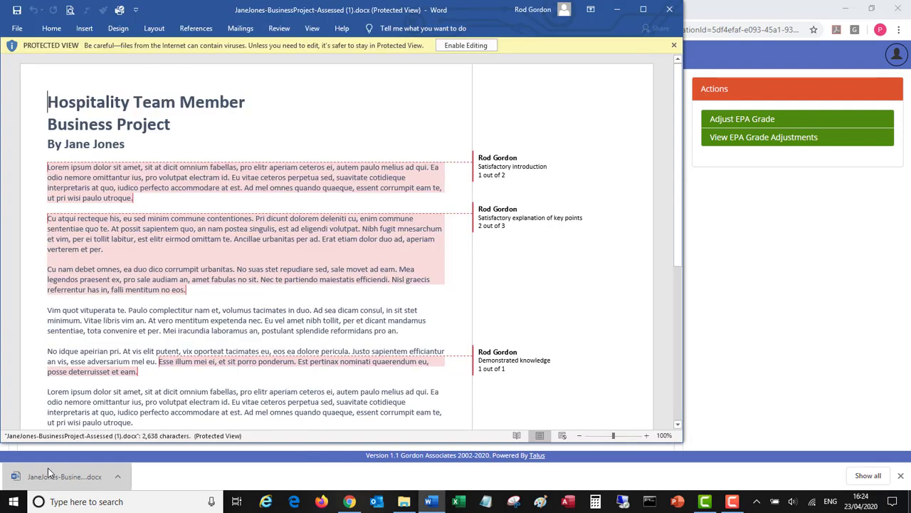
{"action": "left_click", "coordinate": [669, 11]}
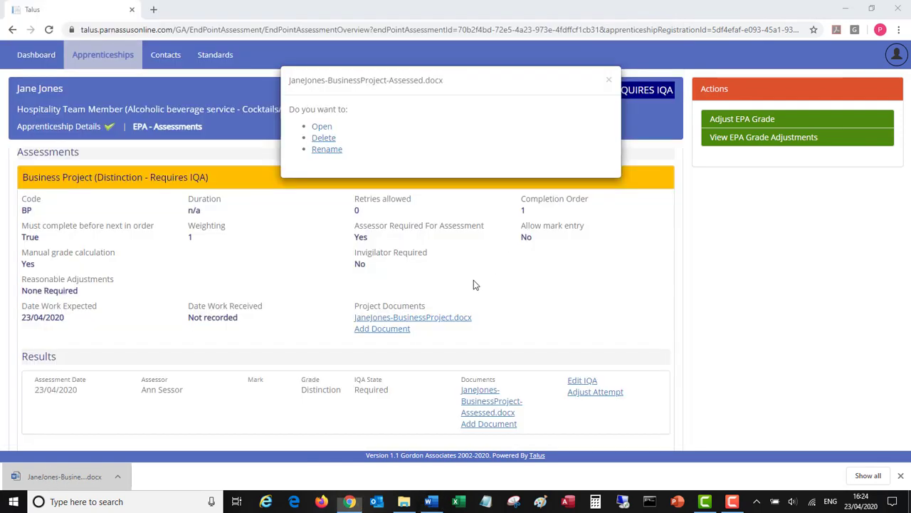
{"action": "left_click", "coordinate": [608, 81]}
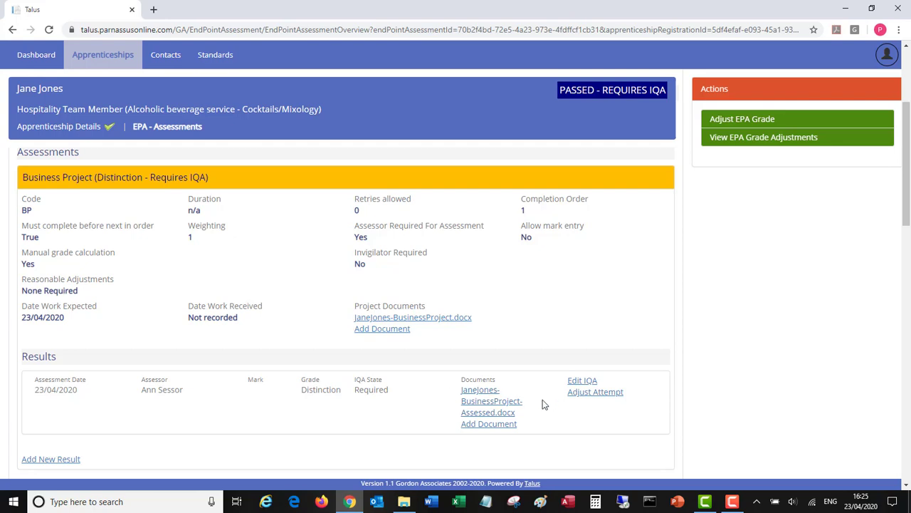
Mark the Business Project result's IQA as completed on 23/04/2020 and save
{"action": "left_click", "coordinate": [582, 381]}
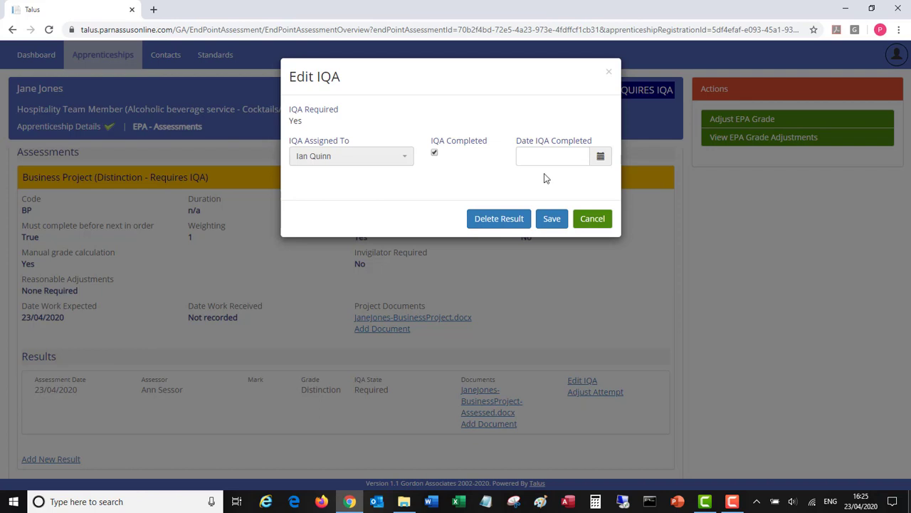
{"action": "left_click", "coordinate": [602, 159]}
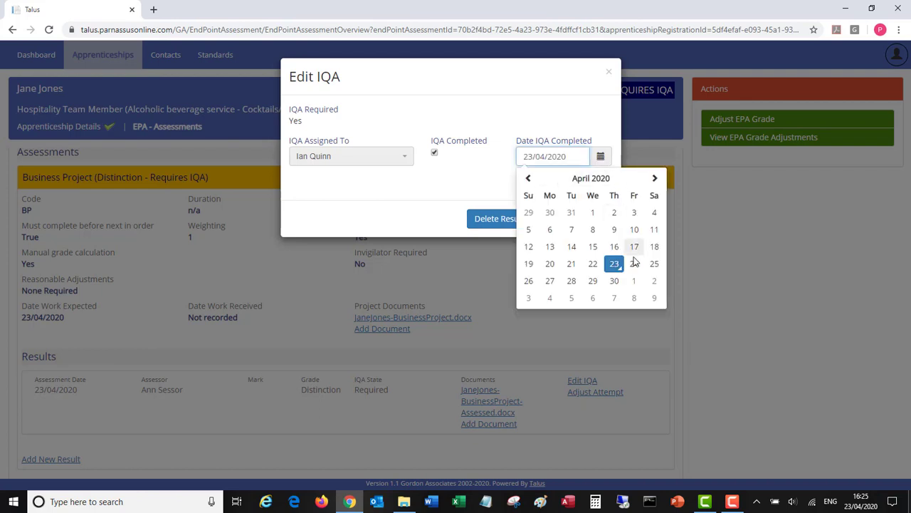
{"action": "left_click", "coordinate": [614, 263]}
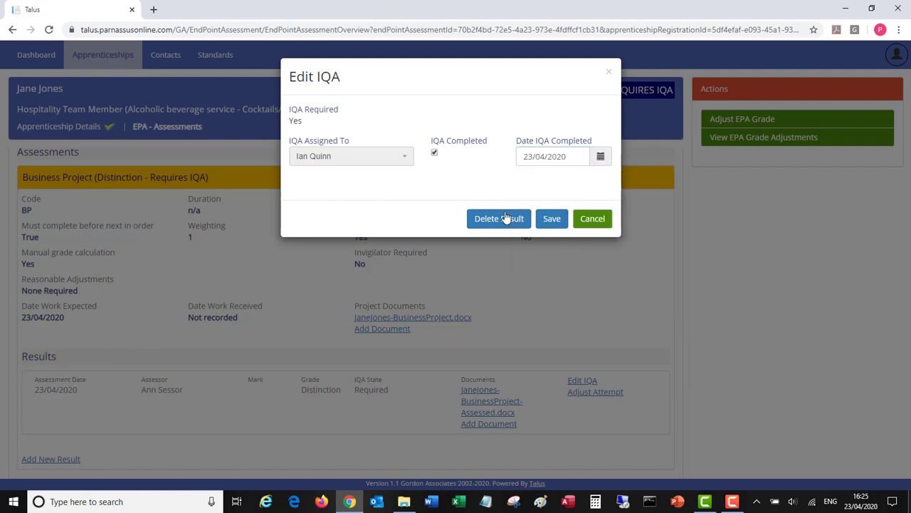
{"action": "left_click", "coordinate": [553, 220]}
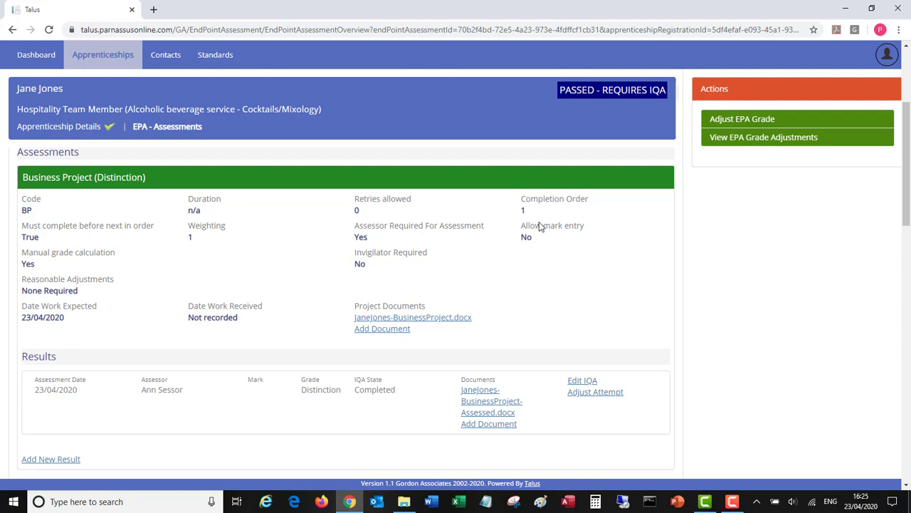
Mark the On demand test result's IQA as completed on 23/04/2020 and save
{"action": "left_click_drag", "start_coordinate": [906, 176], "coordinate": [901, 261]}
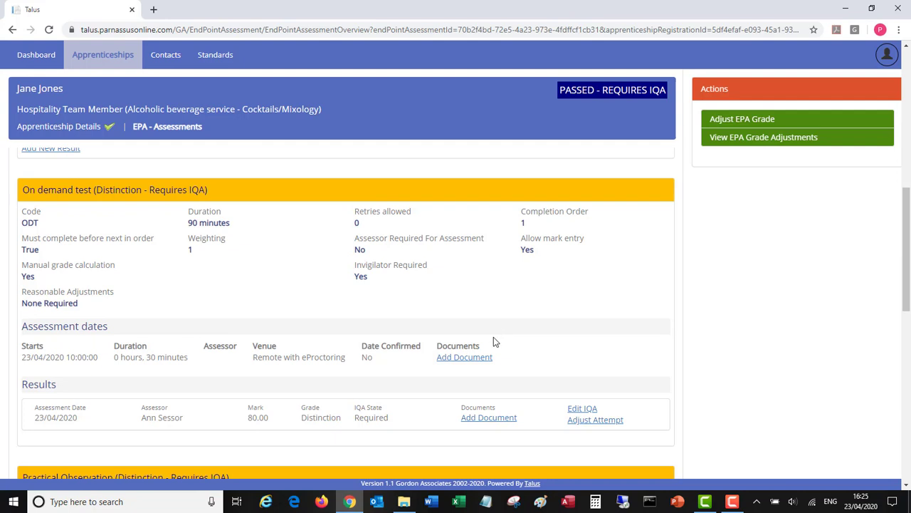
{"action": "left_click", "coordinate": [579, 410]}
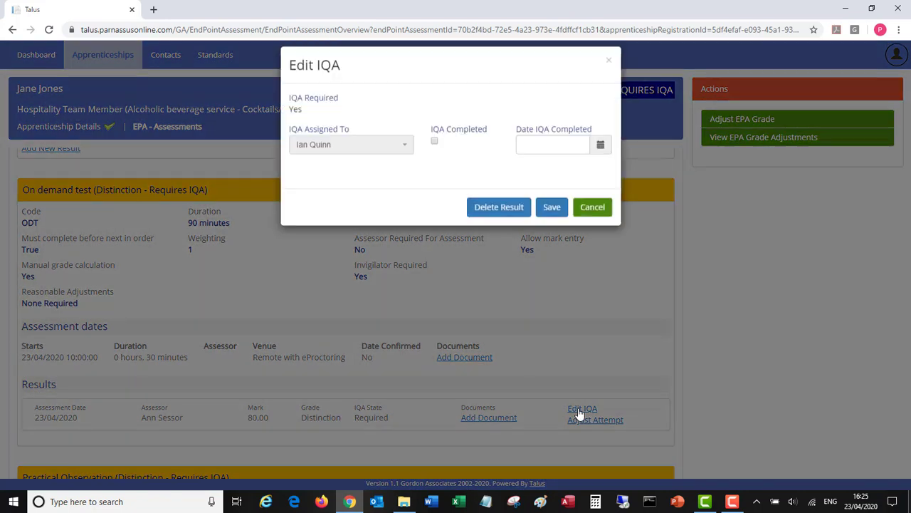
{"action": "left_click", "coordinate": [435, 153]}
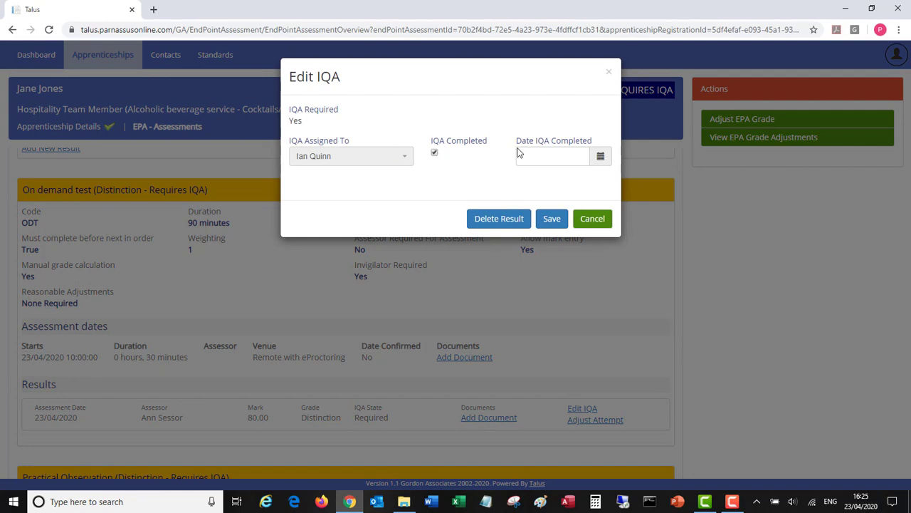
{"action": "left_click", "coordinate": [600, 155]}
{"action": "left_click", "coordinate": [612, 265]}
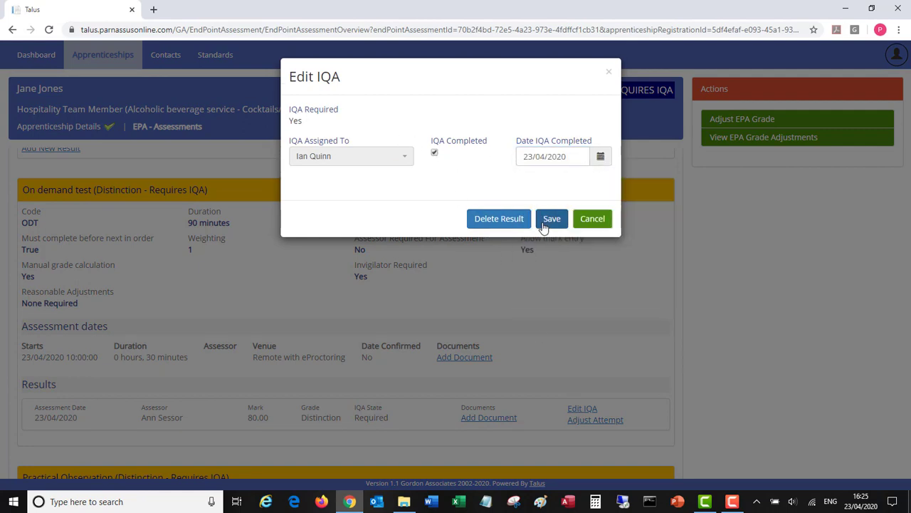
{"action": "left_click", "coordinate": [549, 220]}
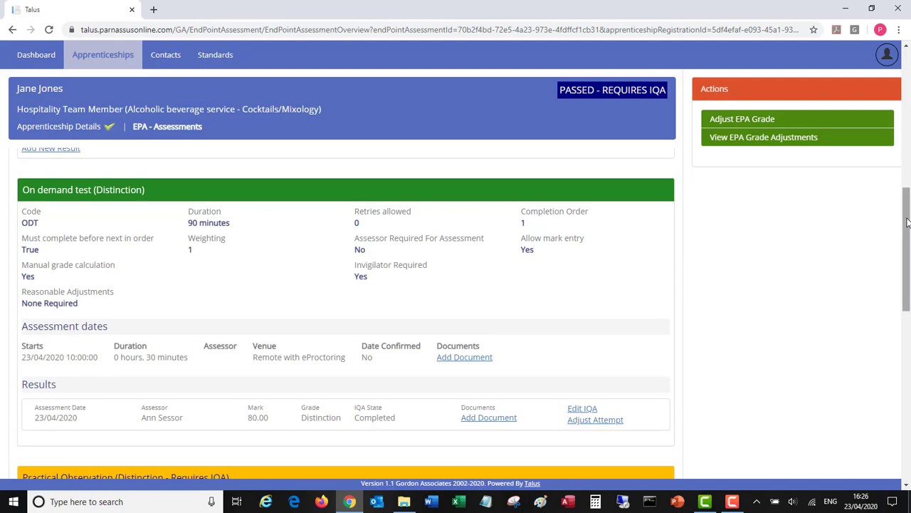
Mark the Practical Observation result's IQA as completed on 23/04/2020 and save
{"action": "left_click_drag", "start_coordinate": [907, 216], "coordinate": [910, 303]}
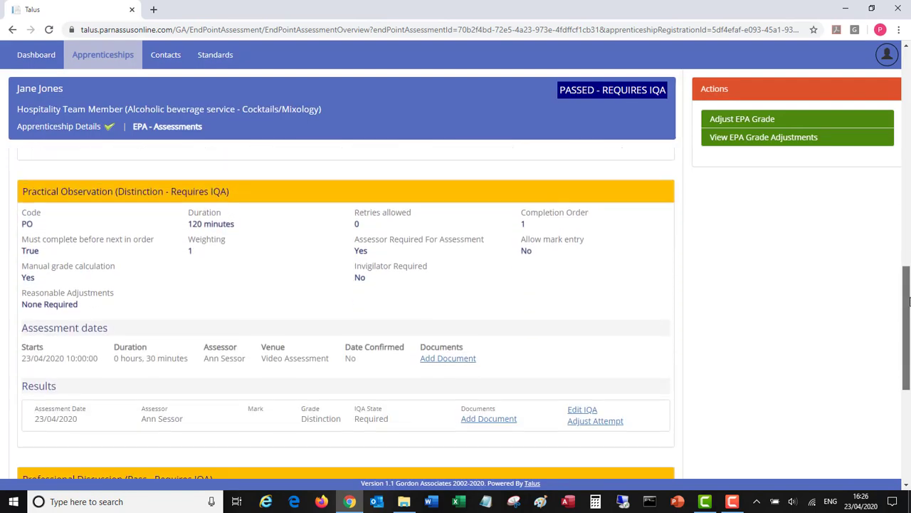
{"action": "left_click", "coordinate": [579, 410]}
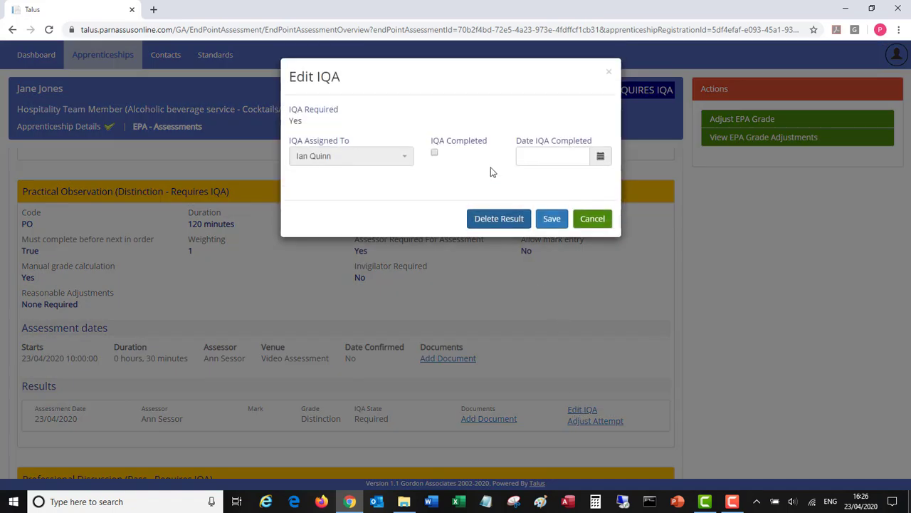
{"action": "left_click", "coordinate": [435, 152]}
{"action": "left_click", "coordinate": [600, 156]}
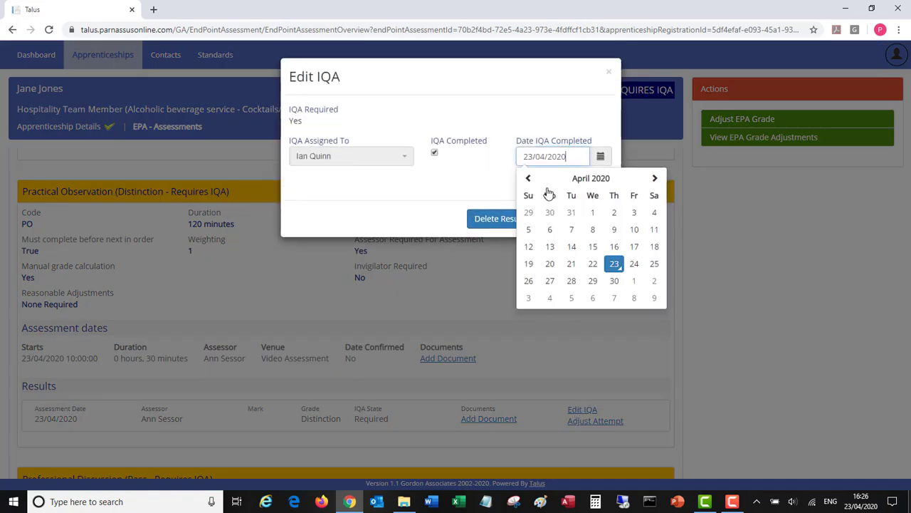
{"action": "left_click", "coordinate": [614, 265]}
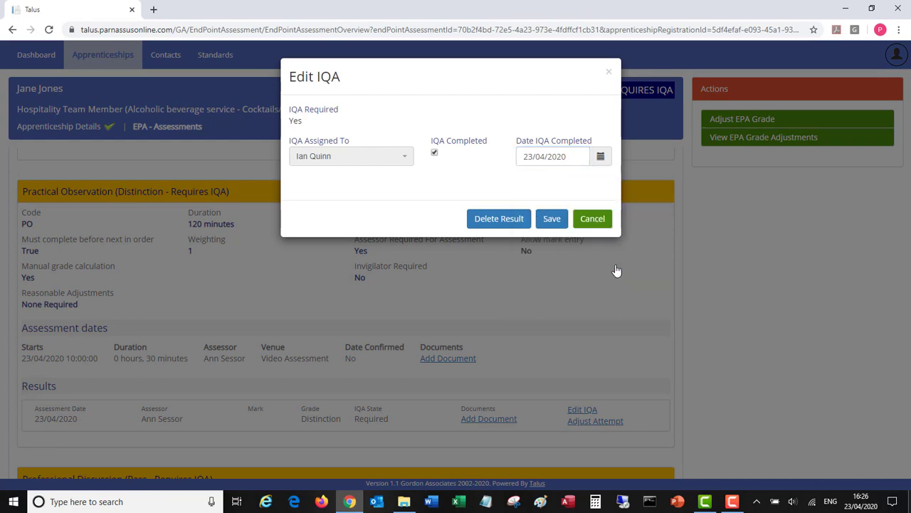
{"action": "left_click", "coordinate": [552, 219]}
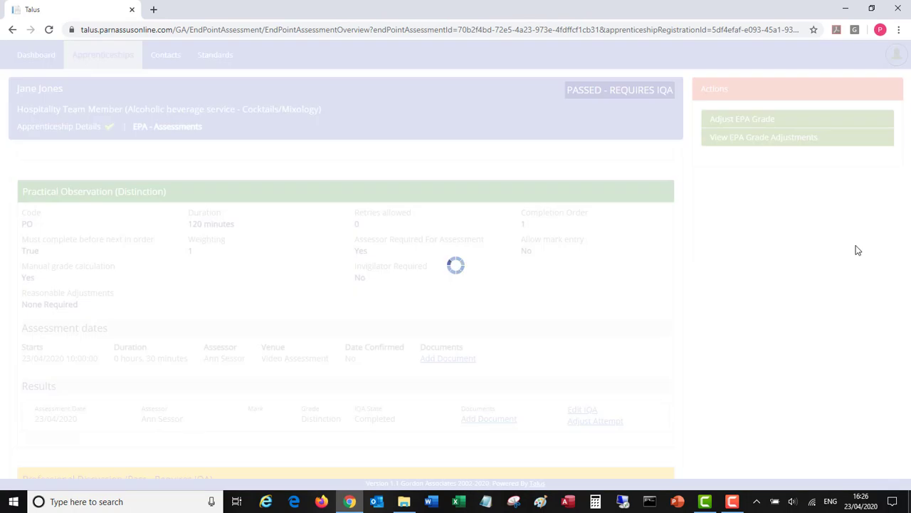
Adjust the Professional Discussion attempt to a Distinction grade, with the internal quality assurer as adjuster and Moderation as the adjustment category
{"action": "left_click_drag", "start_coordinate": [907, 285], "coordinate": [907, 361]}
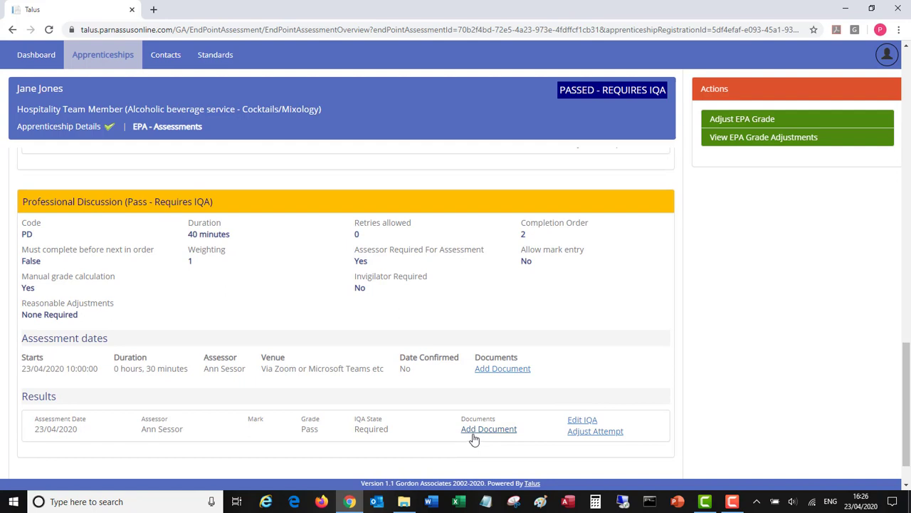
{"action": "left_click", "coordinate": [595, 432]}
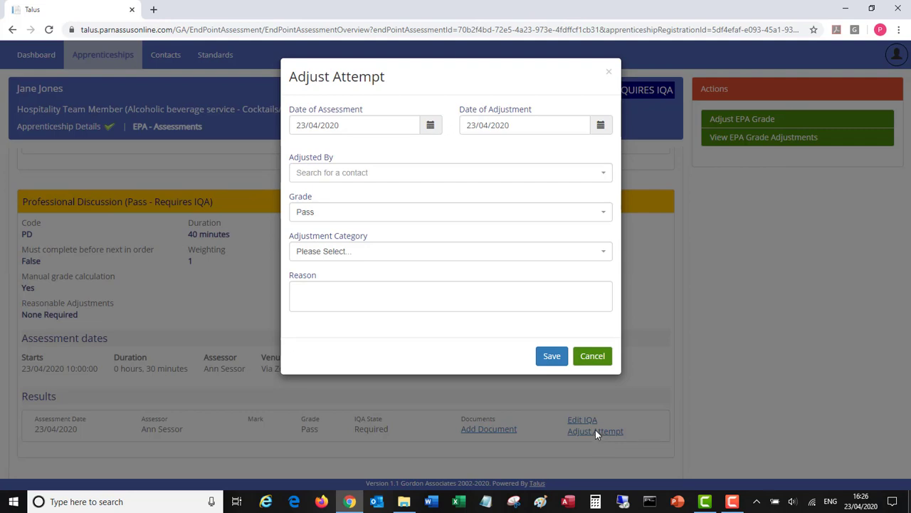
{"action": "left_click", "coordinate": [328, 178]}
{"action": "left_click", "coordinate": [313, 218]}
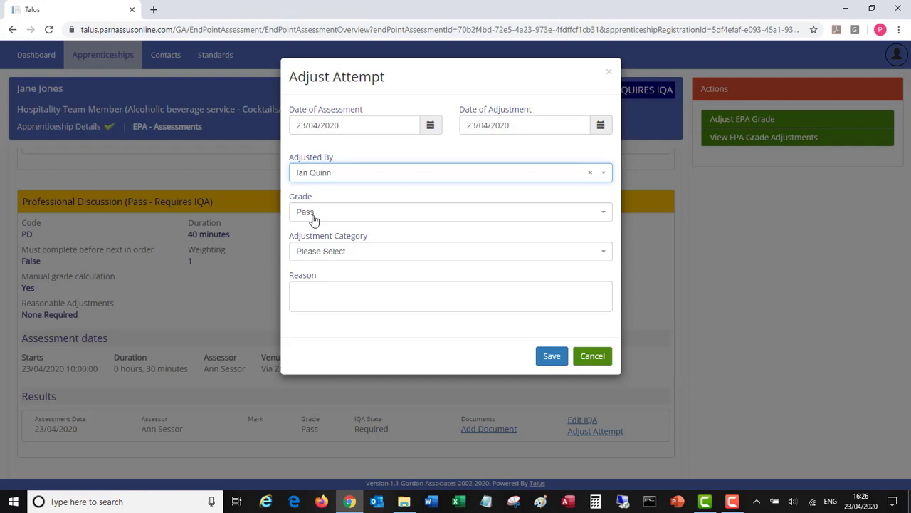
{"action": "left_click", "coordinate": [313, 220]}
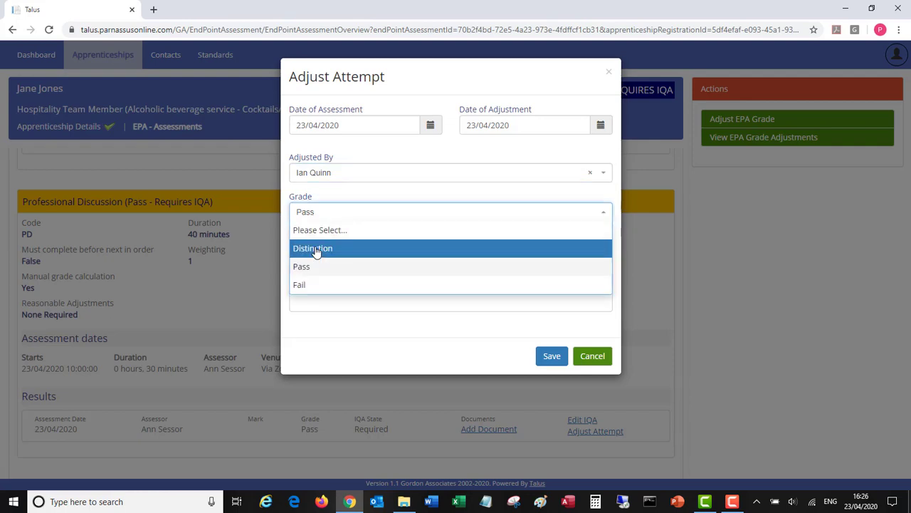
{"action": "left_click", "coordinate": [316, 249]}
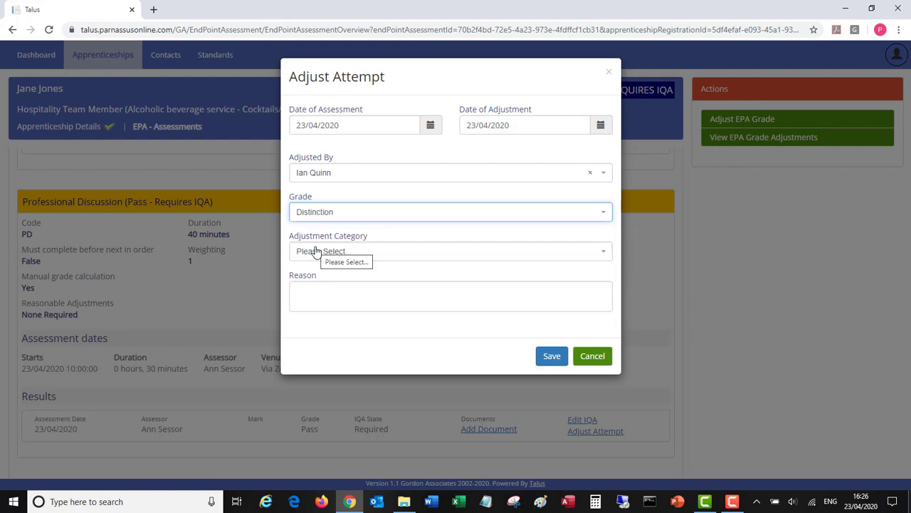
{"action": "left_click", "coordinate": [342, 254]}
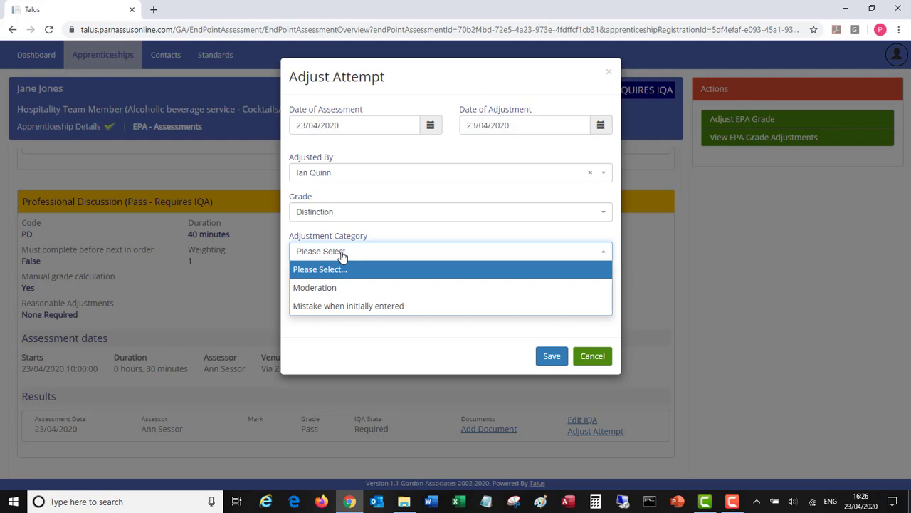
{"action": "left_click", "coordinate": [325, 288]}
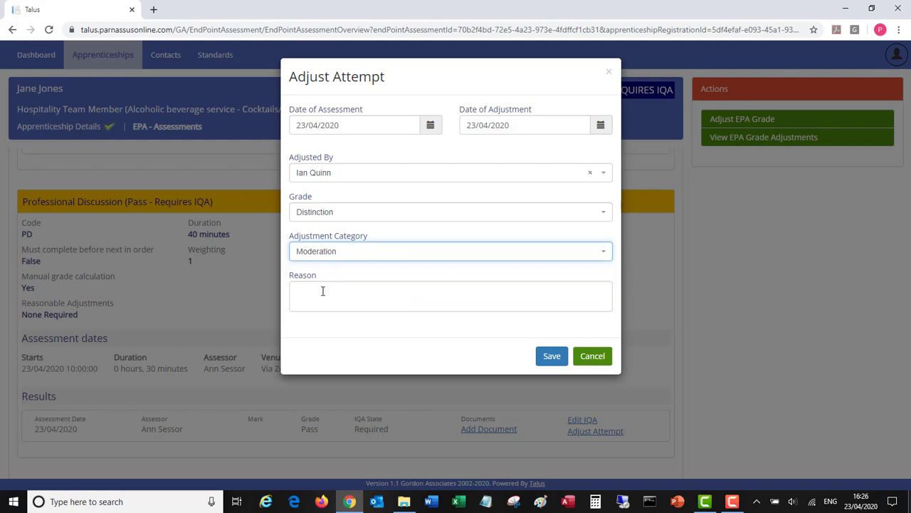
Give "The assessor marked too harshly" as the reason for the attempt adjustment and save it
{"action": "left_click", "coordinate": [323, 292]}
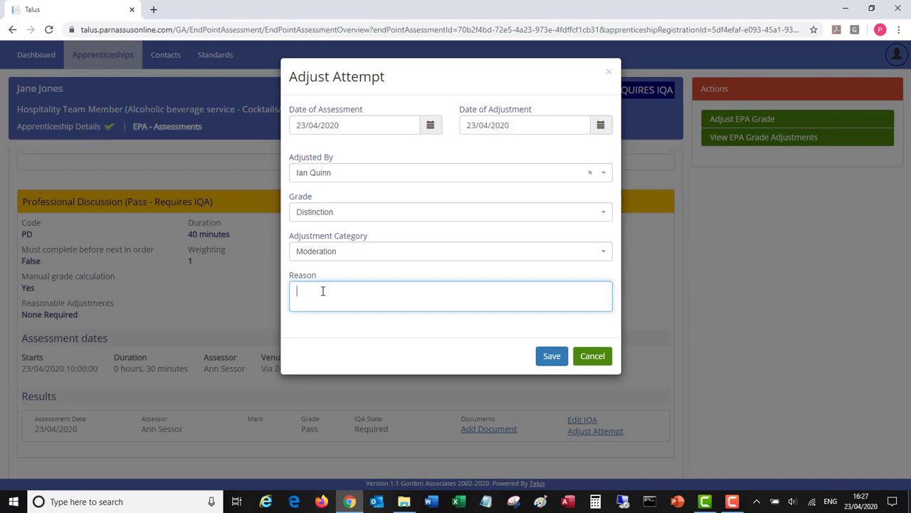
{"action": "type", "text": "The assessor marked too harshly"}
{"action": "left_click", "coordinate": [552, 356]}
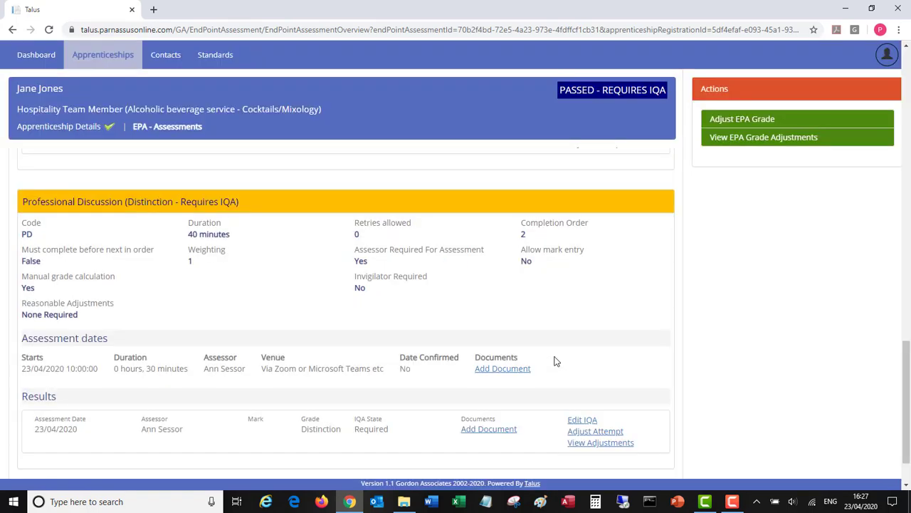
Mark the Professional Discussion result's IQA as completed on 23/04/2020 and save
{"action": "left_click", "coordinate": [582, 420]}
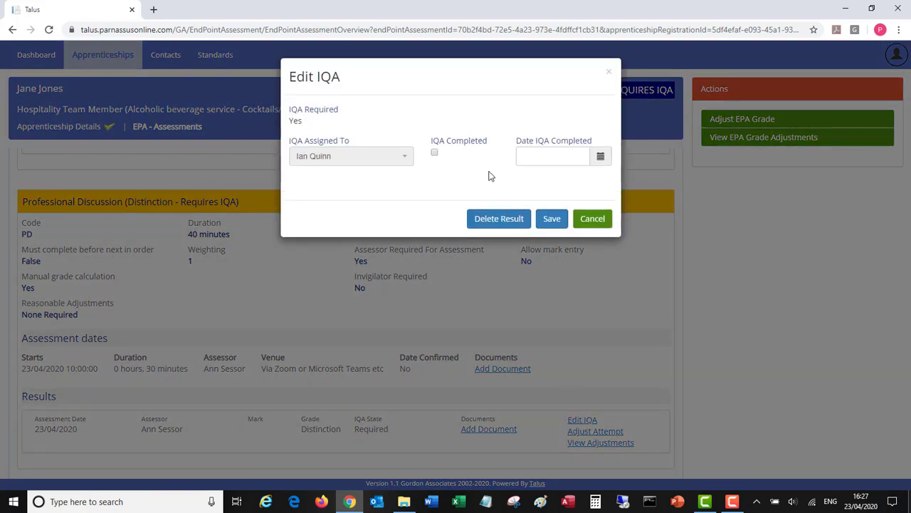
{"action": "left_click", "coordinate": [602, 157]}
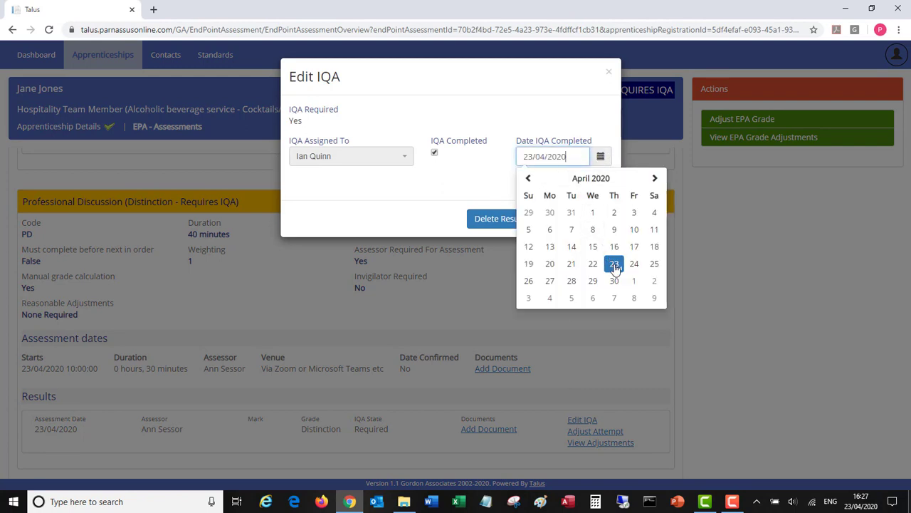
{"action": "left_click", "coordinate": [614, 265]}
{"action": "left_click", "coordinate": [552, 219]}
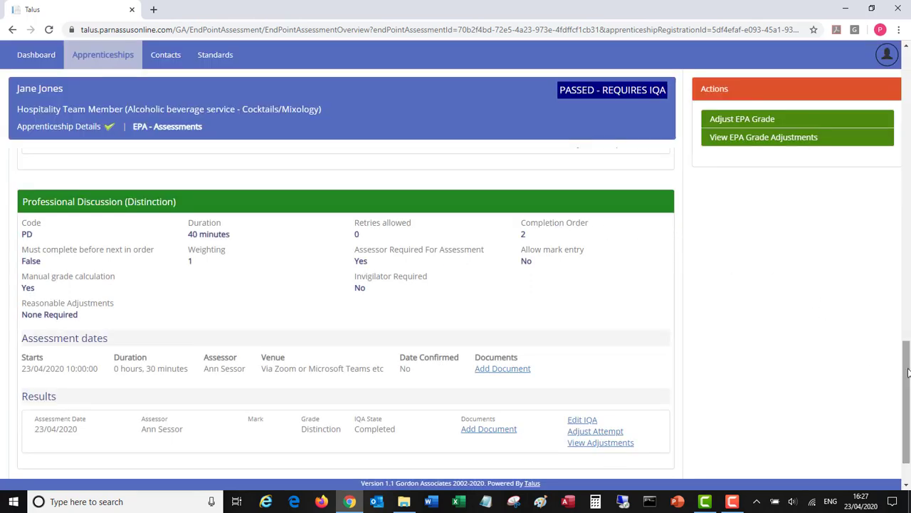
Examine the overall grade in the EPA details and the form for adjusting it, then close the form without saving
{"action": "left_click_drag", "start_coordinate": [904, 369], "coordinate": [860, 75]}
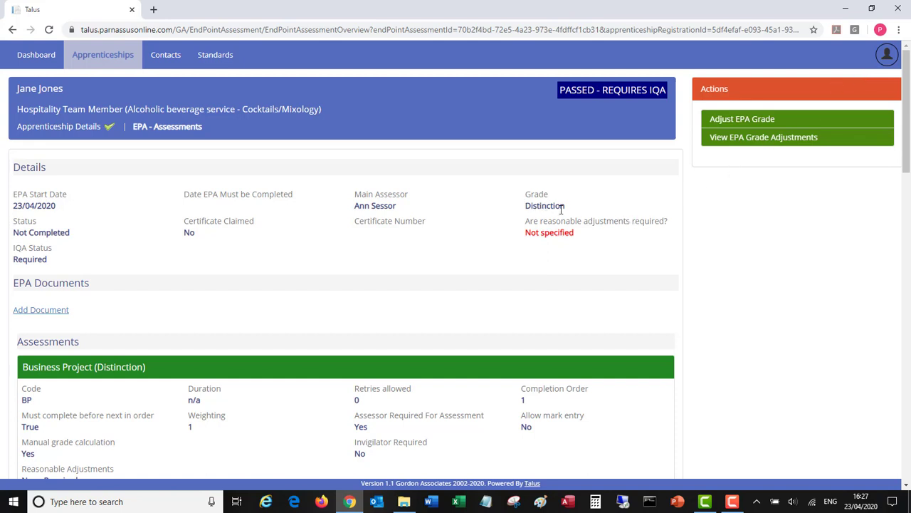
{"action": "left_click", "coordinate": [736, 123]}
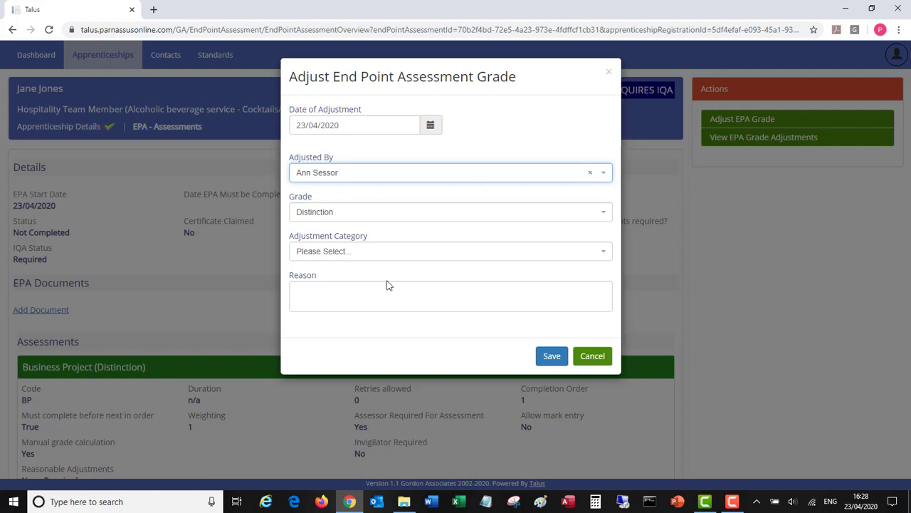
{"action": "left_click", "coordinate": [593, 356]}
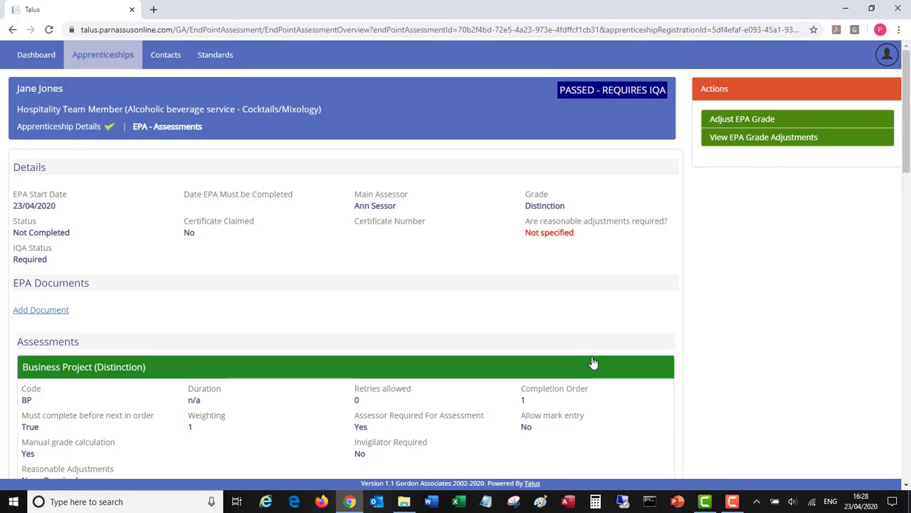